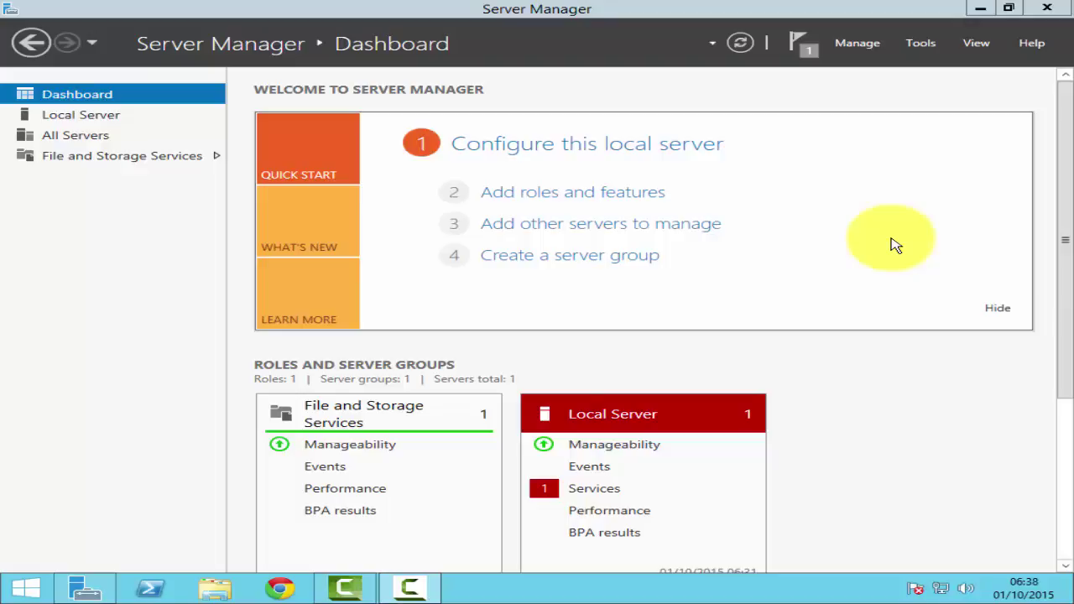
Step: Open the NIC Teaming settings of the local server and start creating a new team
left_click(82, 118)
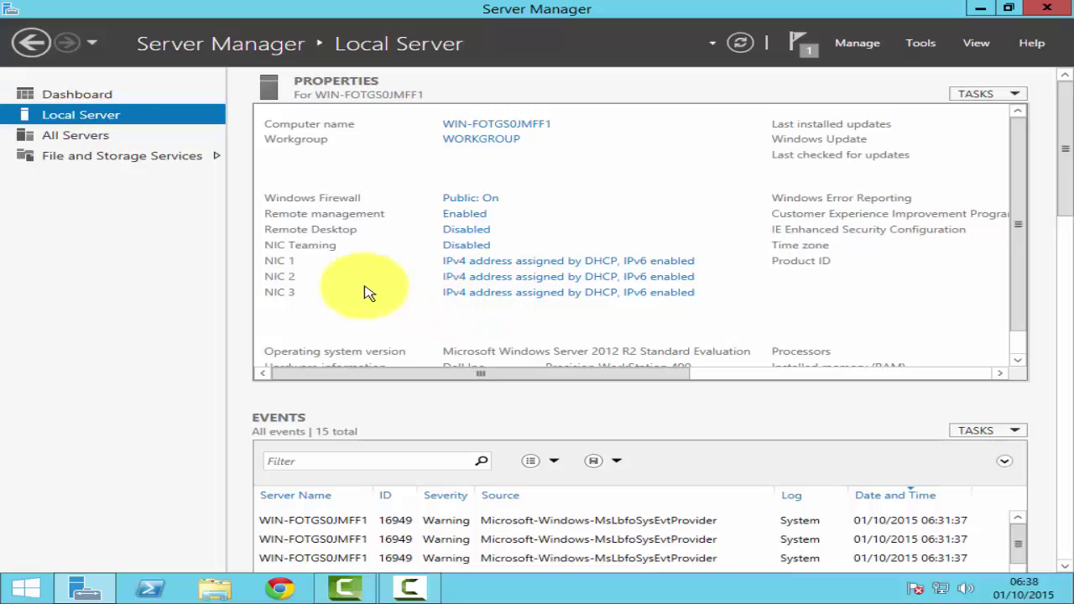
left_click(467, 252)
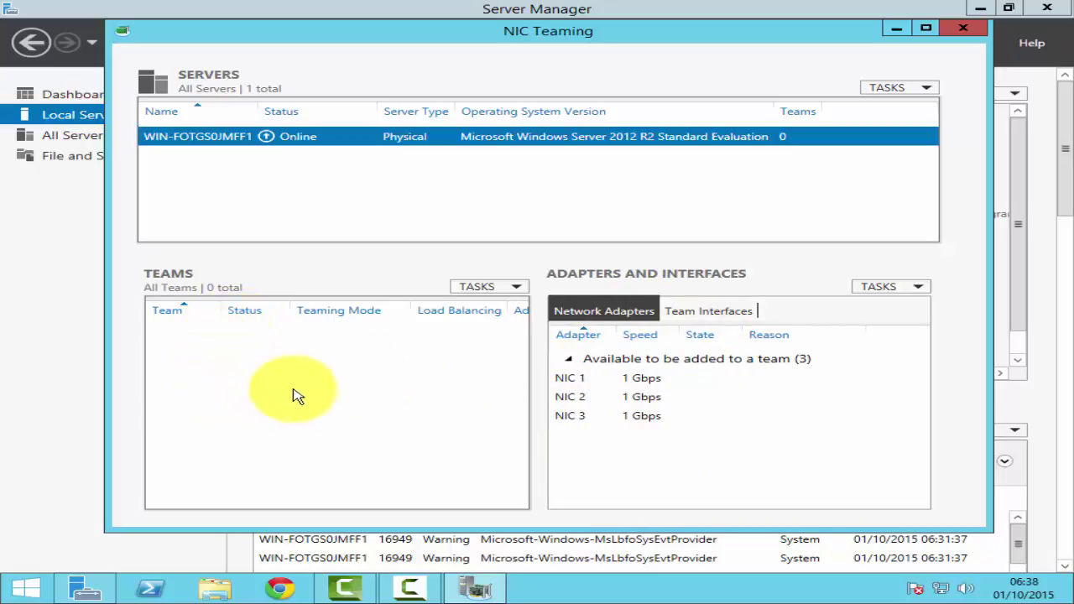
left_click(515, 287)
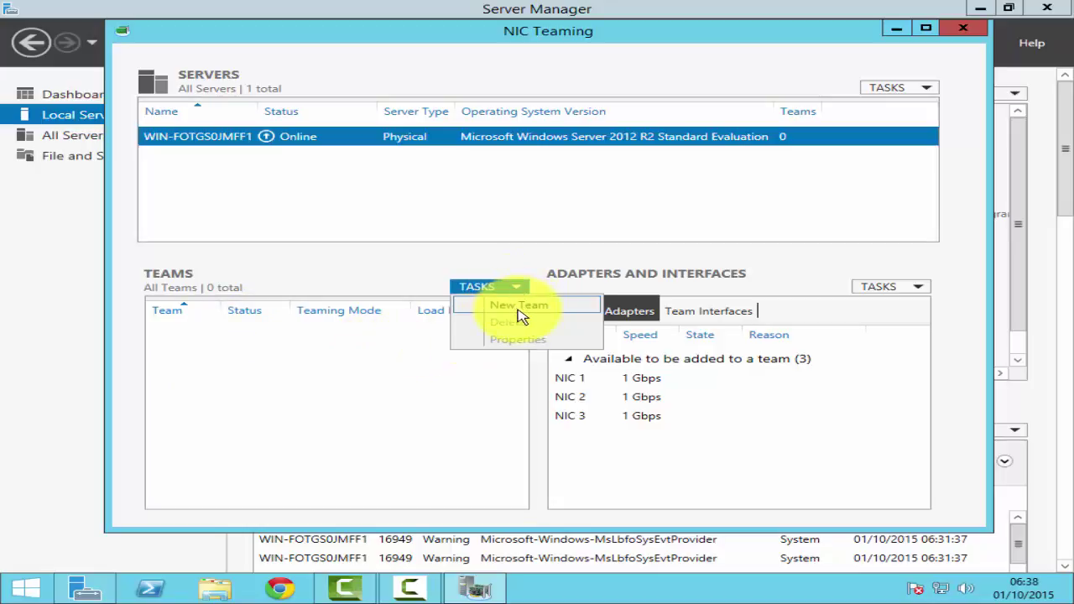
left_click(563, 312)
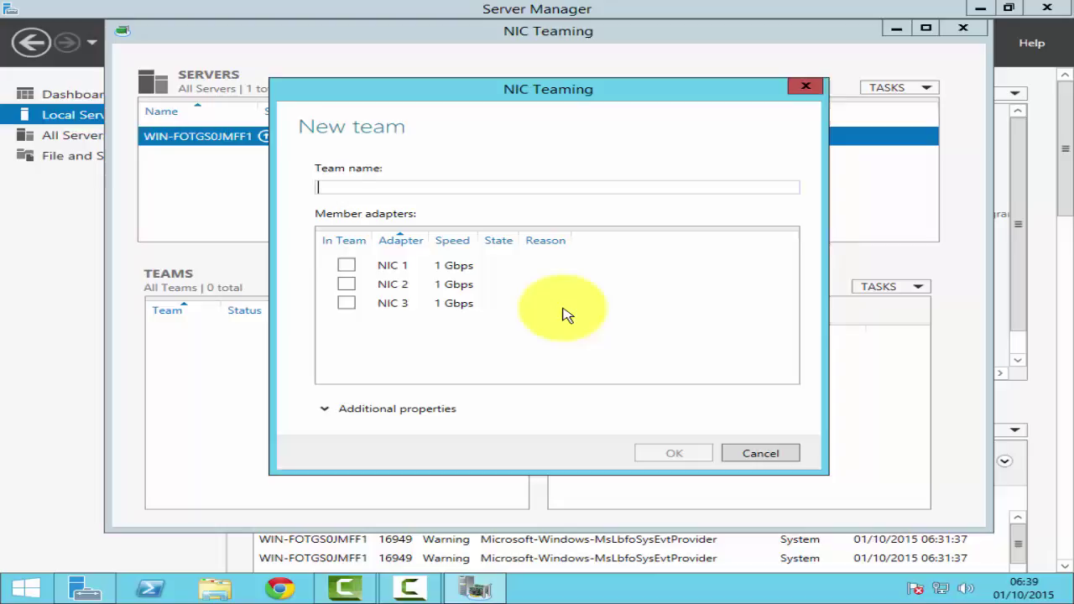
Step: Name the new team Team1 and include NIC 1, NIC 2 and NIC 3 as its member adapters
left_click(351, 191)
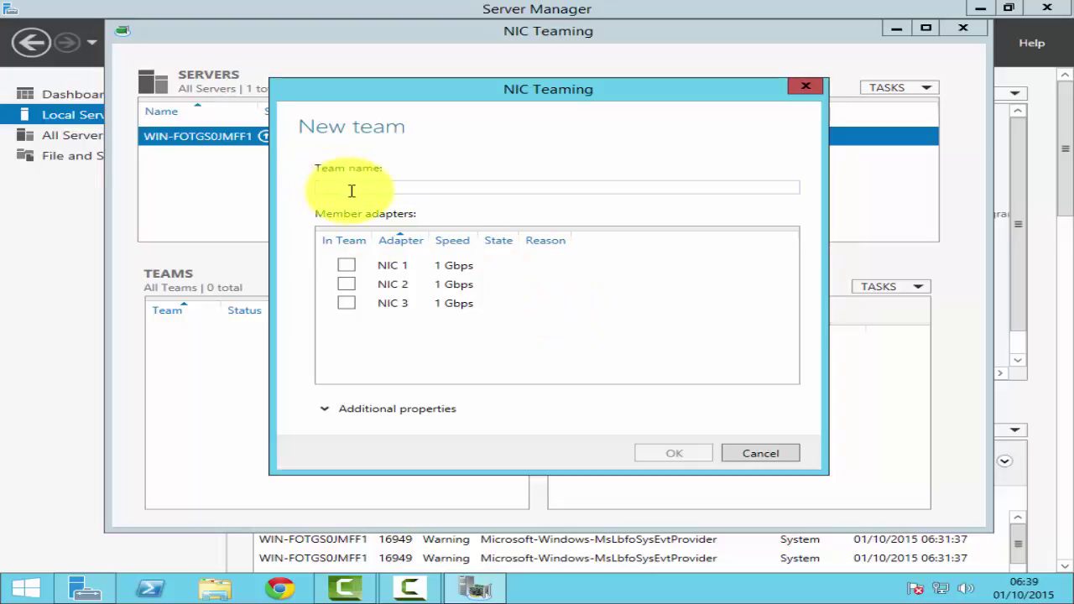
type("Team1")
left_click(347, 266)
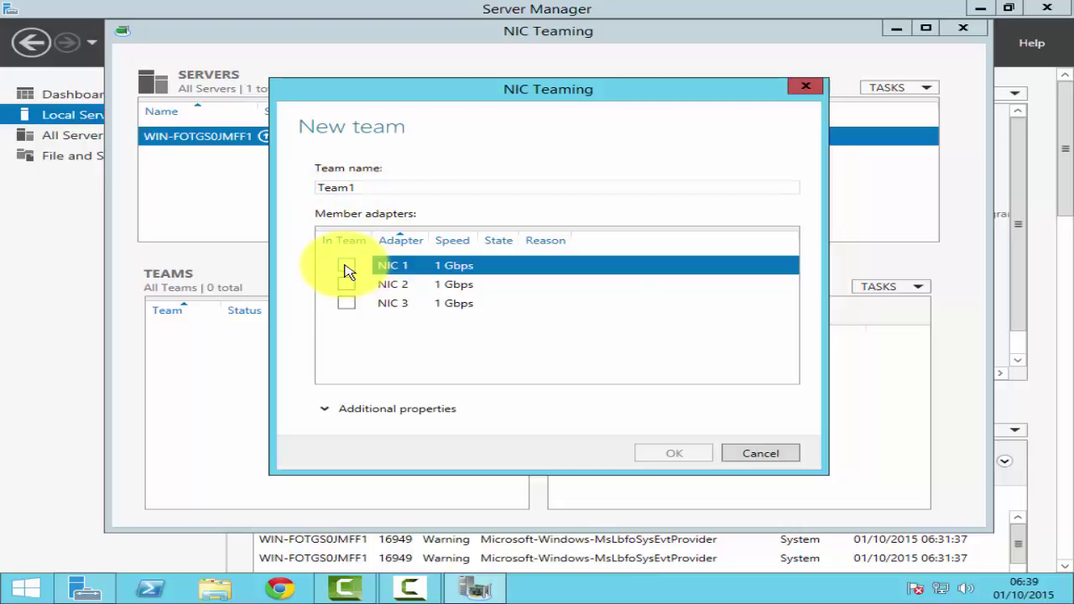
left_click(347, 285)
left_click(349, 304)
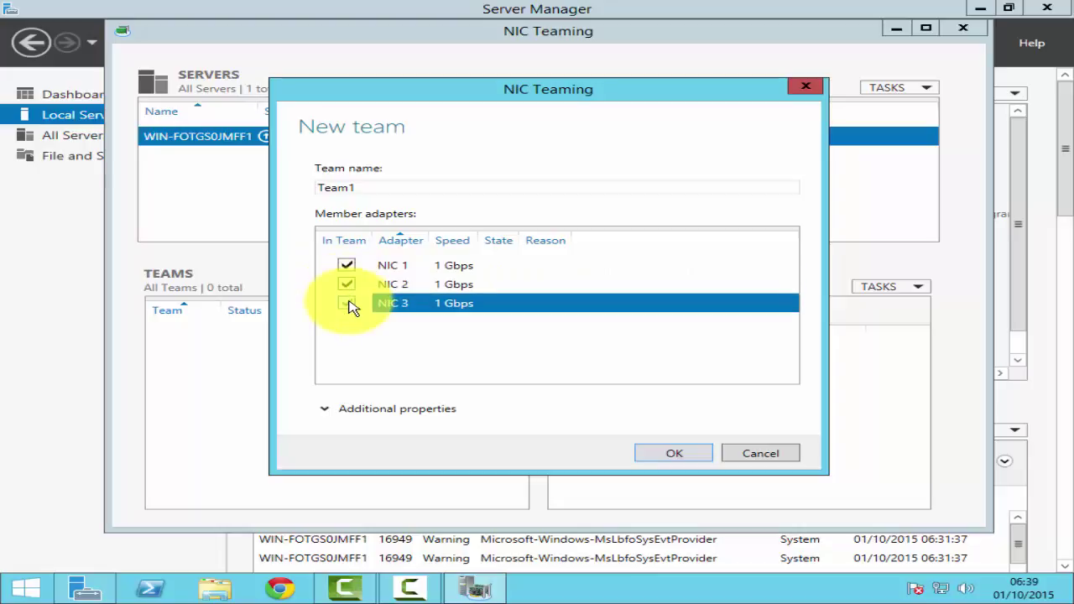
left_click(351, 308)
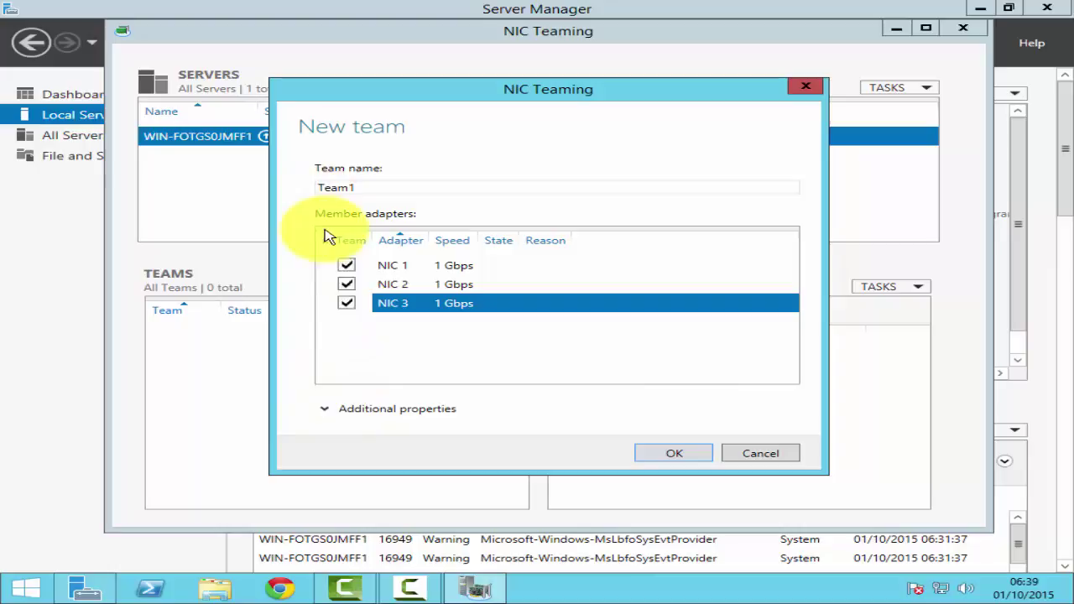
Step: In the team's additional properties, choose Switch Independent as the teaming mode and Dynamic as the load balancing mode
left_click(328, 413)
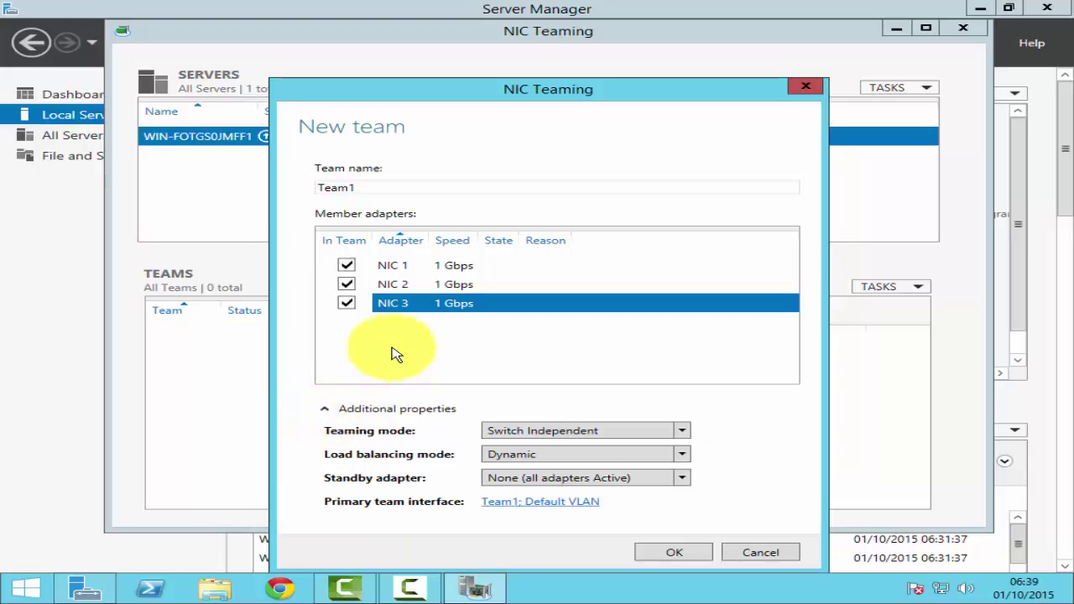
left_click_drag(610, 96, 611, 38)
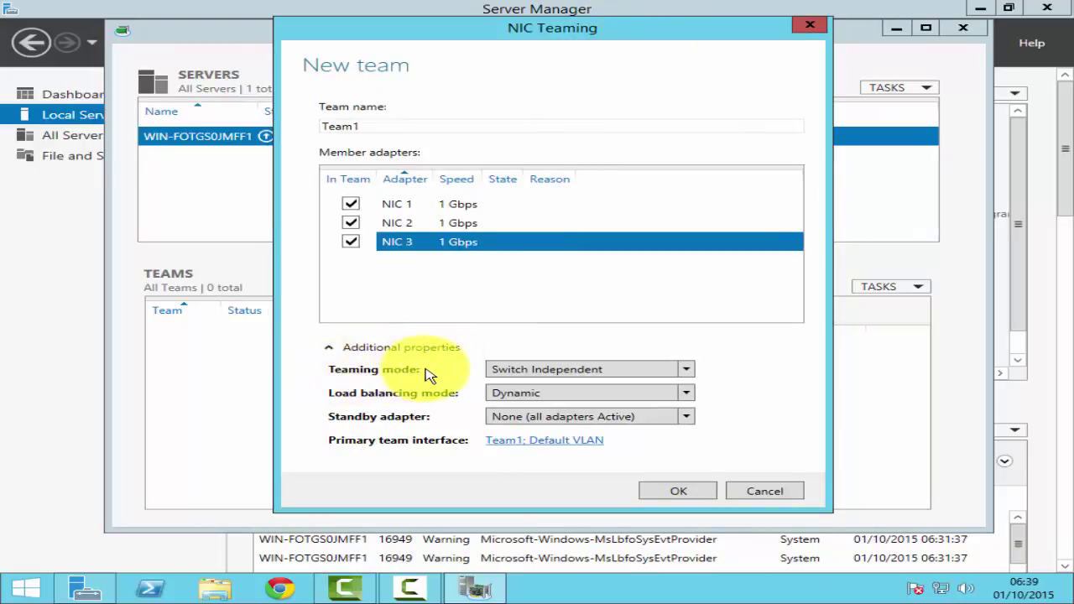
left_click(517, 375)
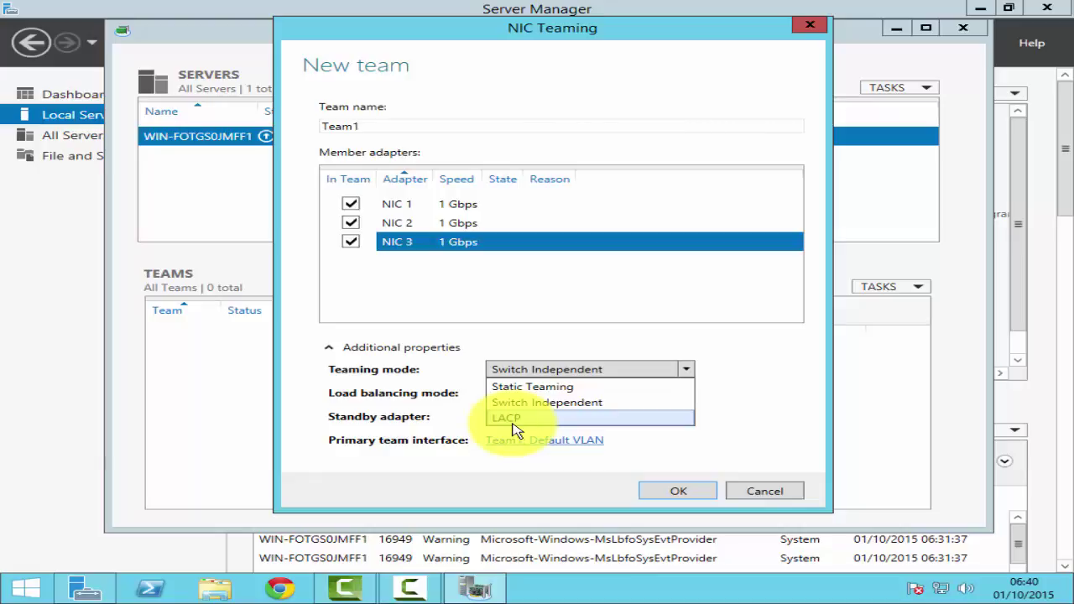
left_click(552, 369)
left_click(558, 371)
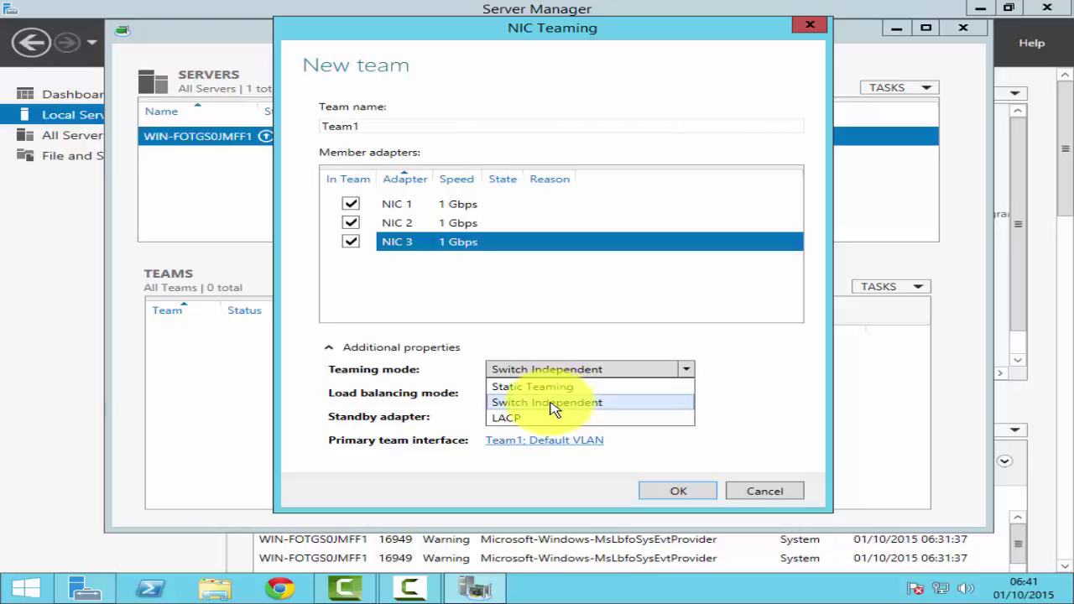
left_click(553, 404)
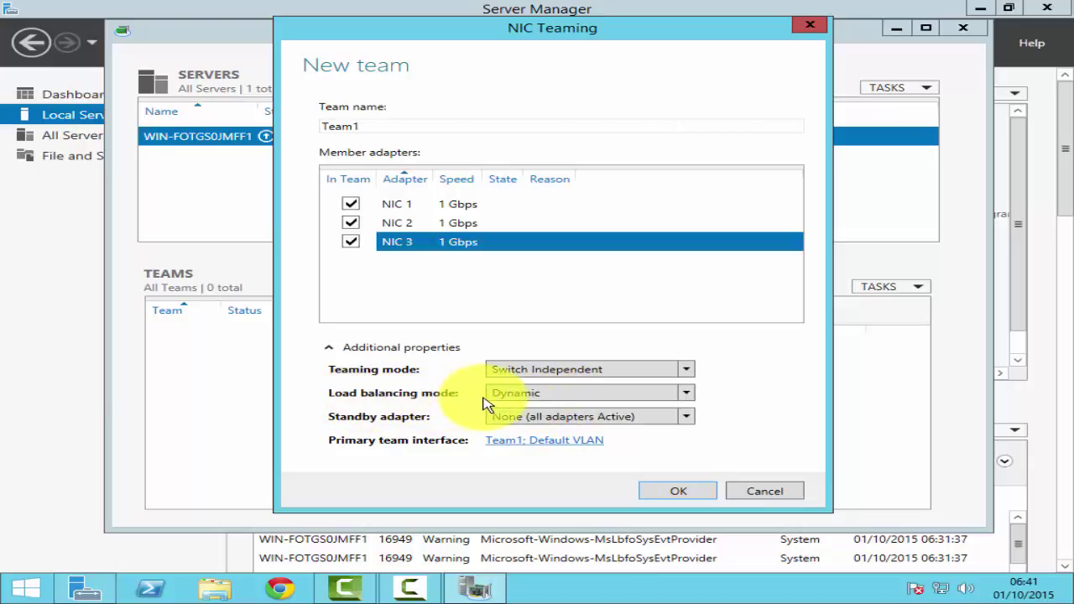
left_click(537, 396)
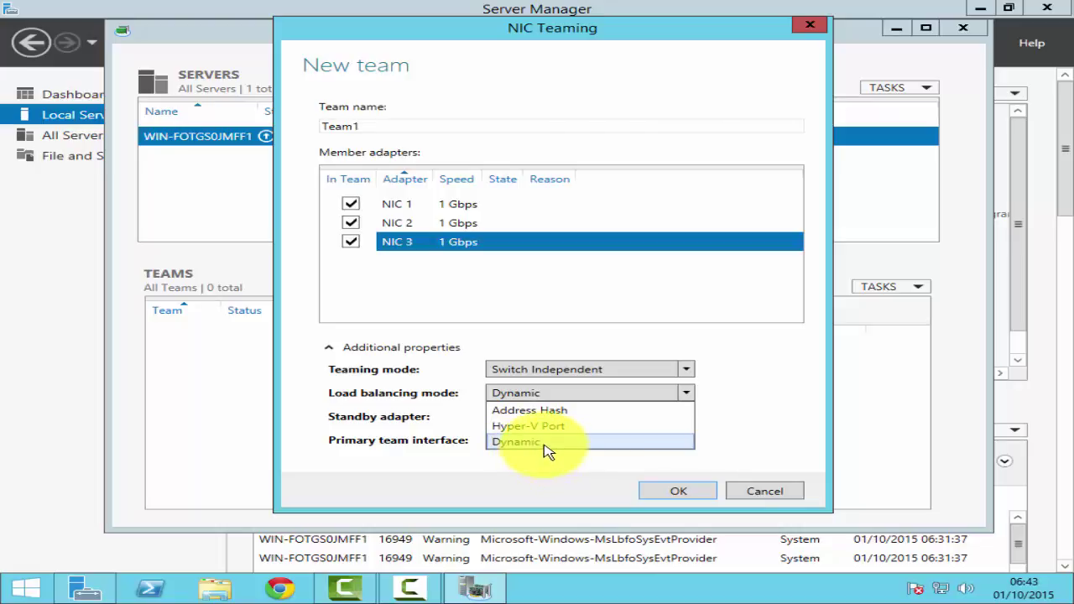
left_click(545, 452)
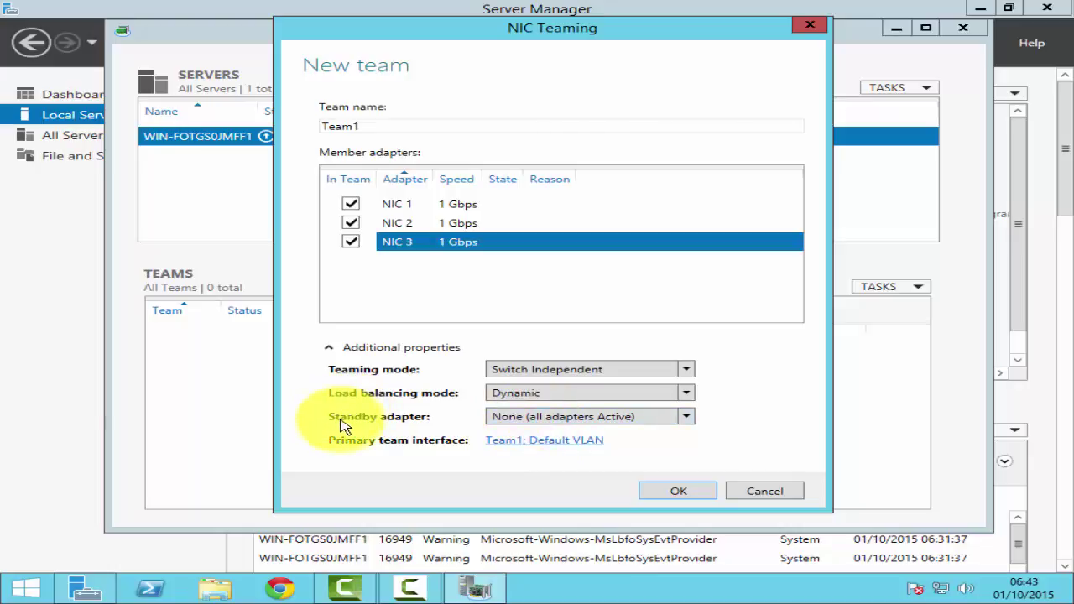
Step: Set NIC 1 as the standby adapter, review the primary team interface's VLAN options without changing them, and create the team
left_click(510, 419)
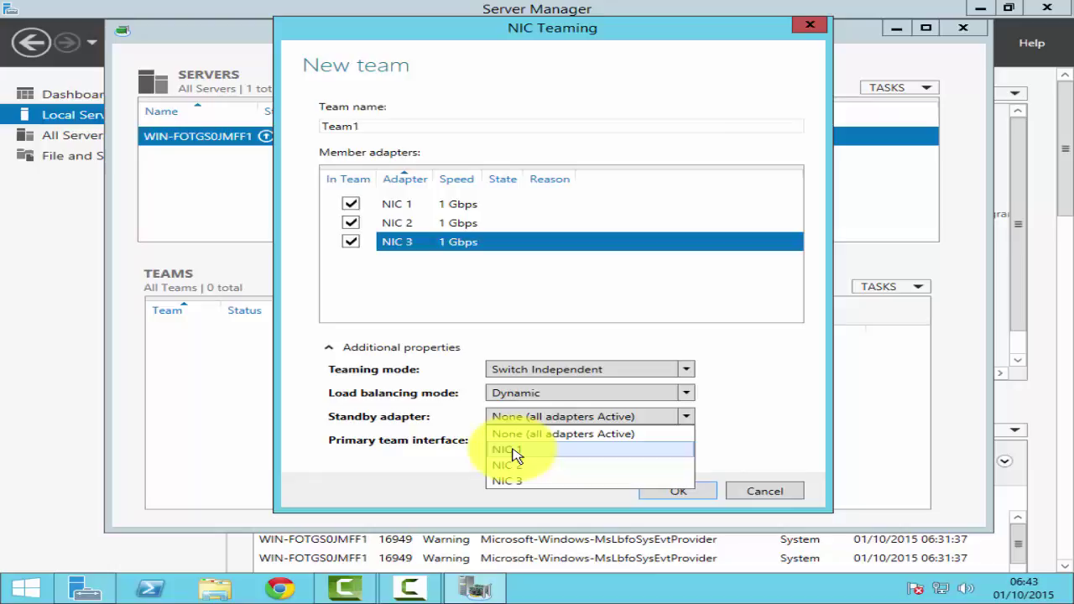
left_click(514, 451)
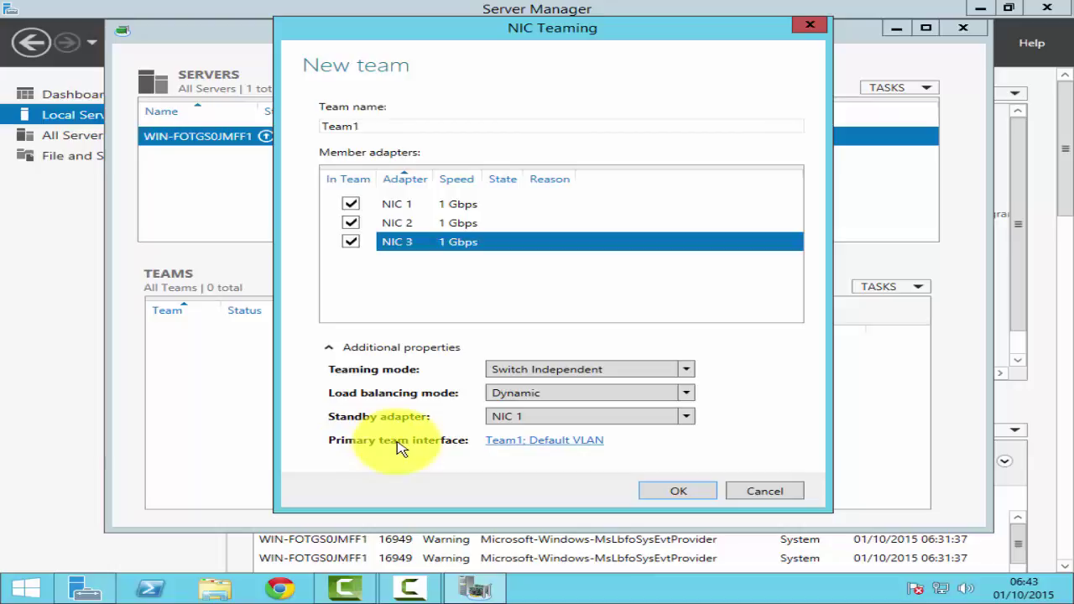
left_click(550, 443)
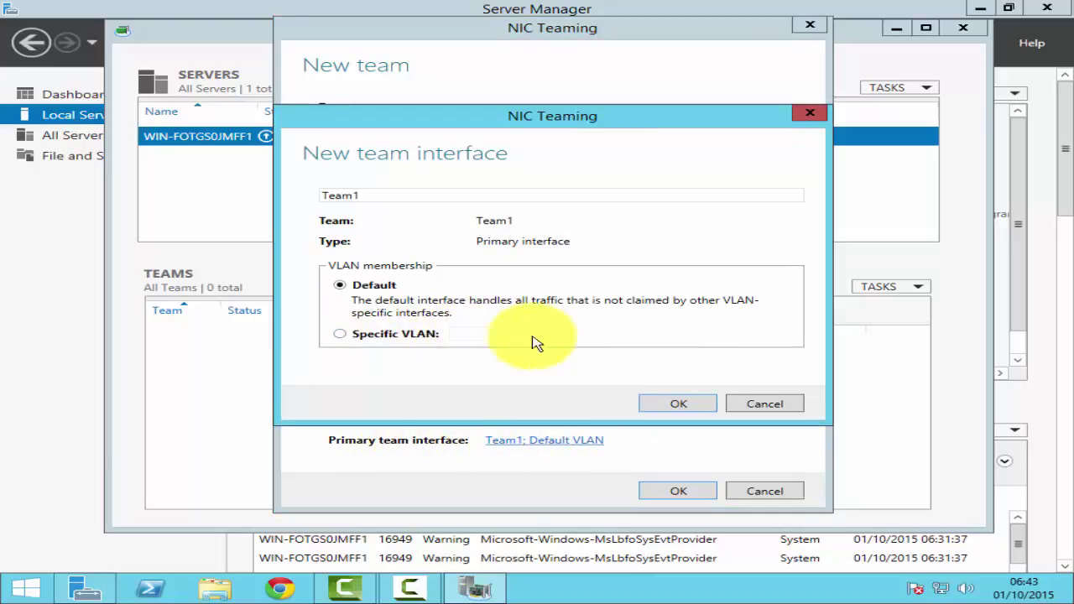
left_click(765, 406)
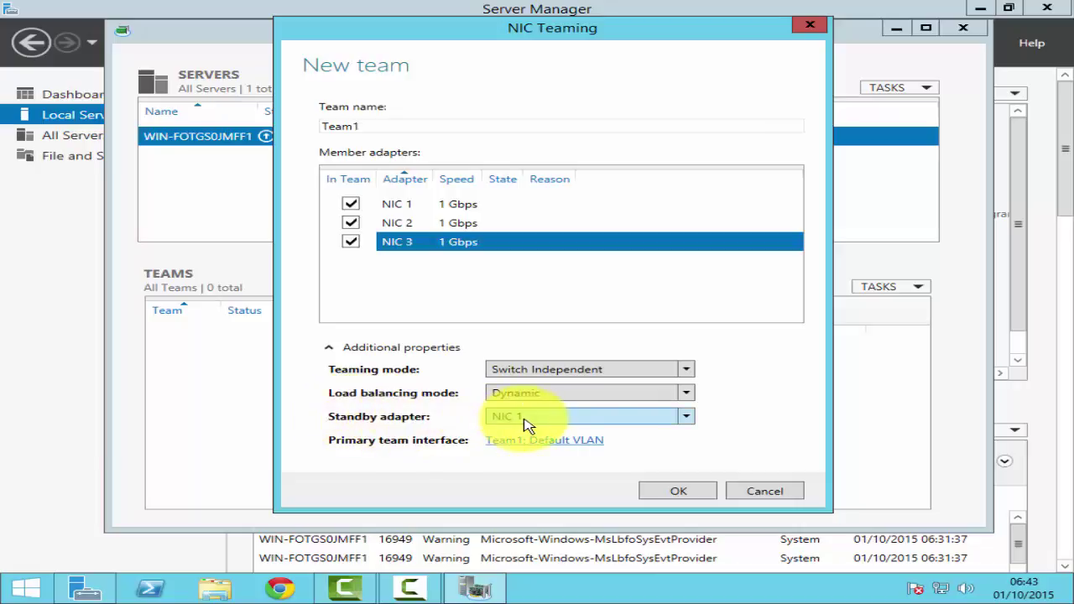
left_click(679, 492)
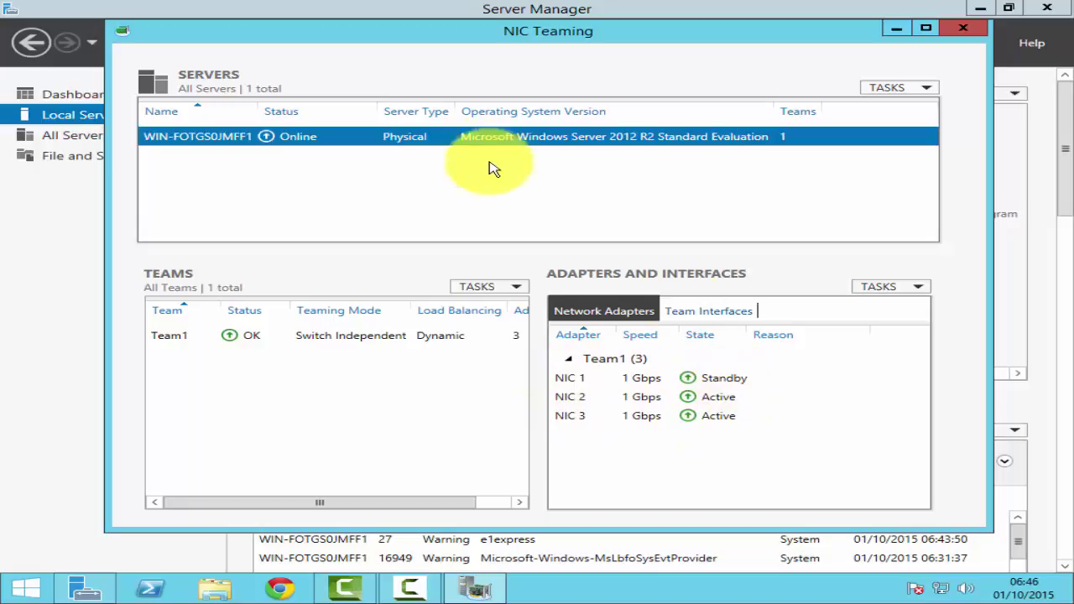
left_click(963, 30)
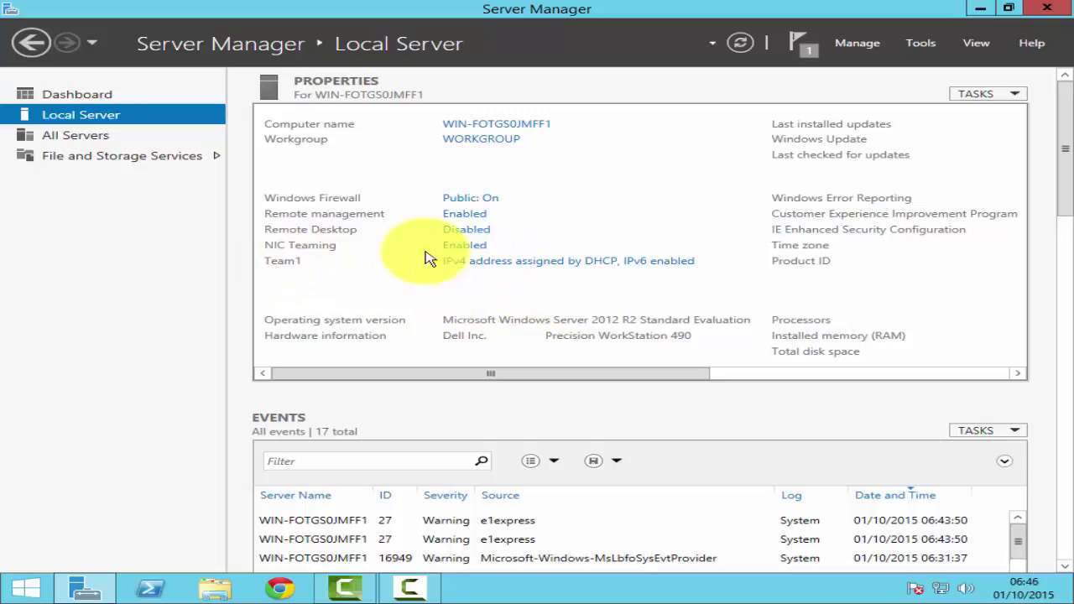
Step: Give the Team1 connection the static IPv4 address 192.168.0.25, subnet mask 255.255.255.0, and 192.168.0.1 as default gateway and preferred DNS server
left_click(472, 266)
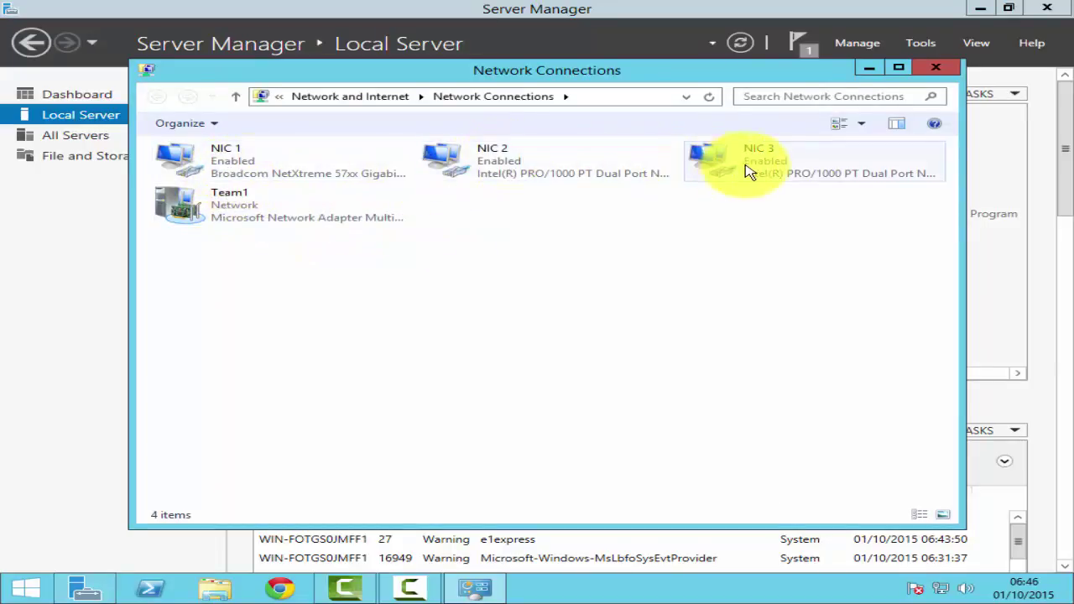
right_click(229, 212)
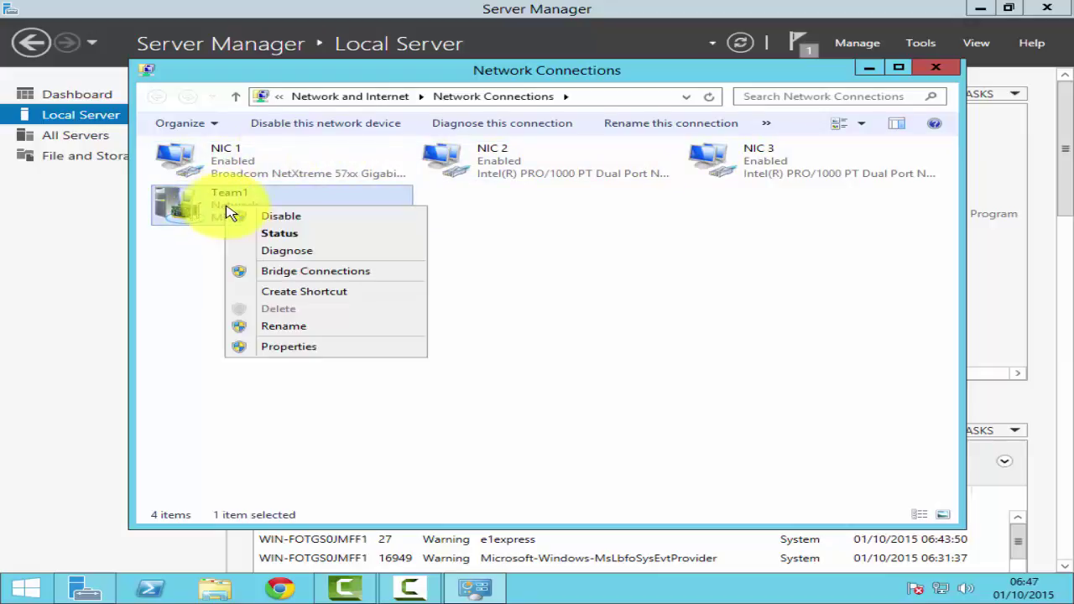
left_click(314, 347)
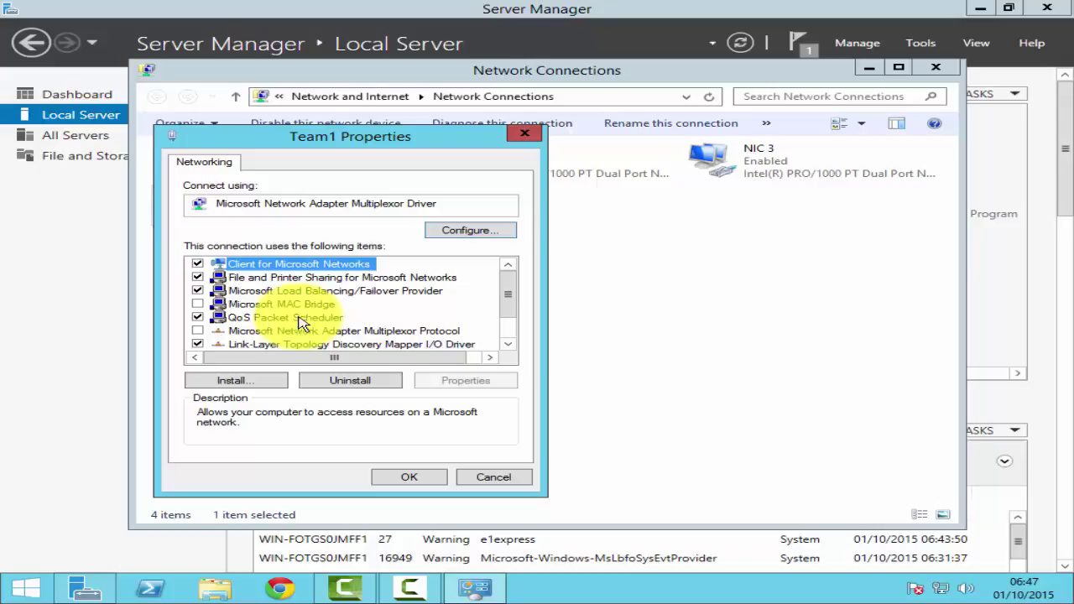
left_click(513, 344)
left_click(514, 344)
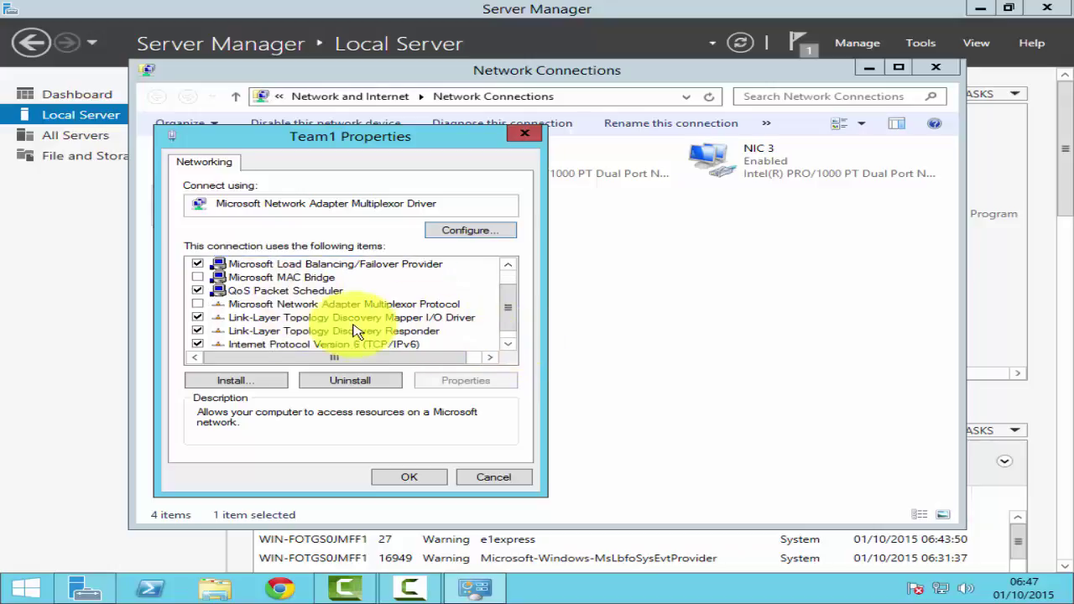
left_click(510, 344)
left_click(399, 344)
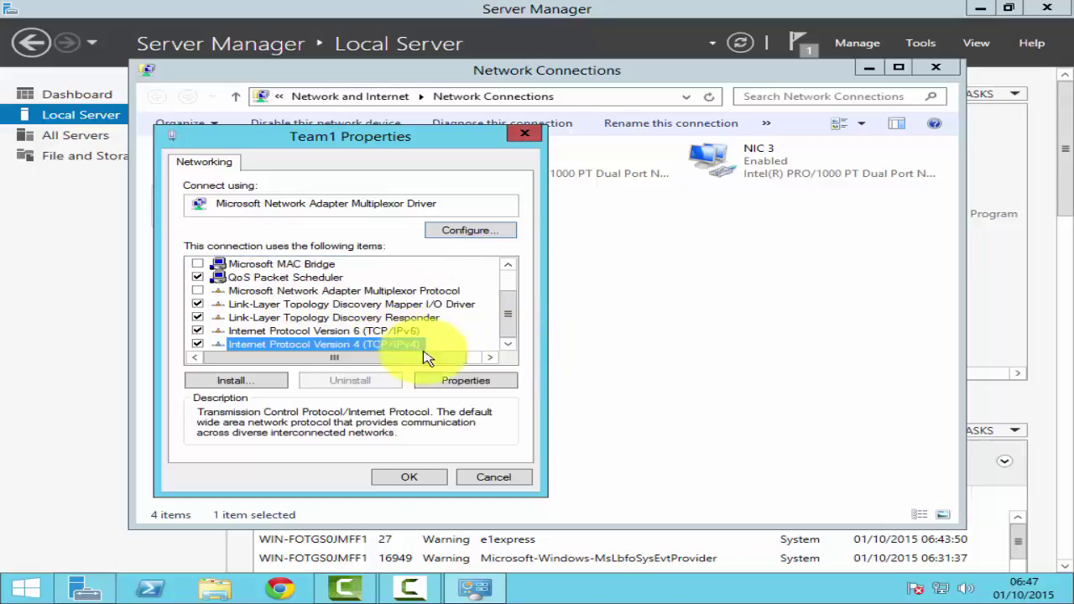
left_click(466, 380)
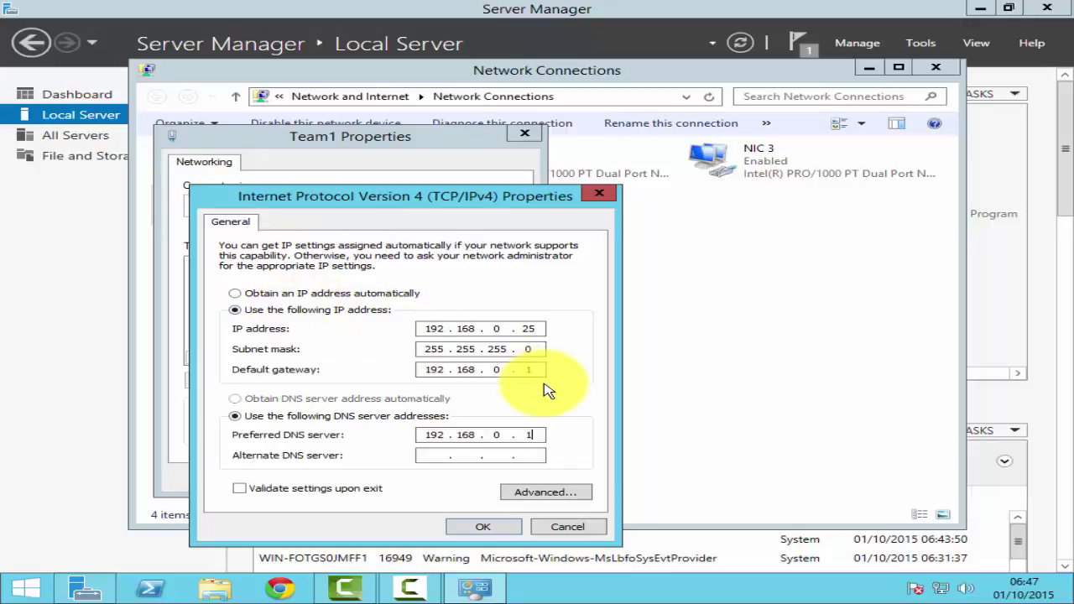
left_click(490, 533)
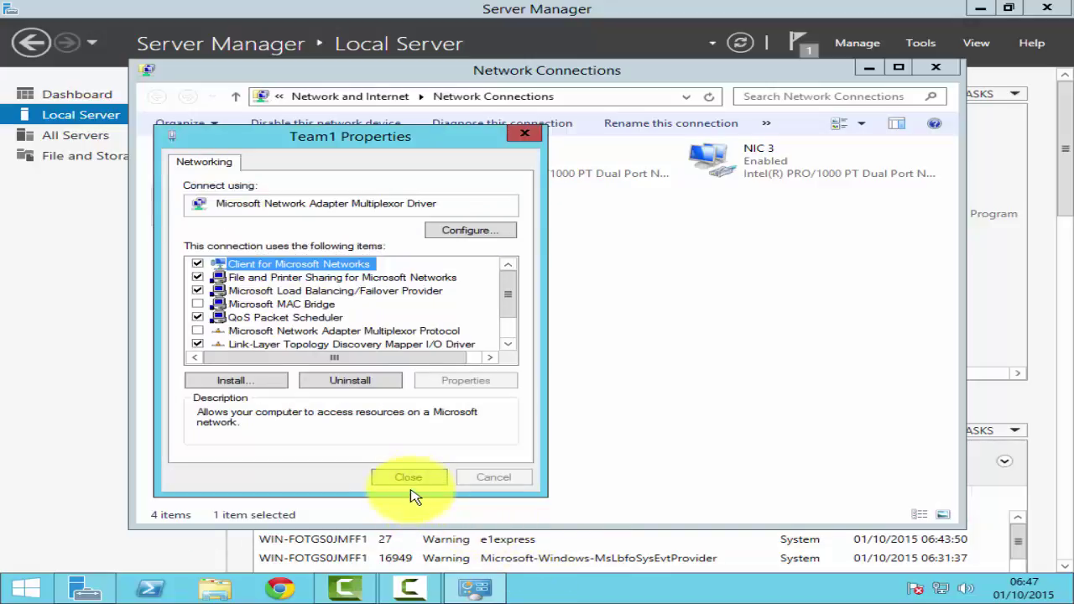
left_click(409, 477)
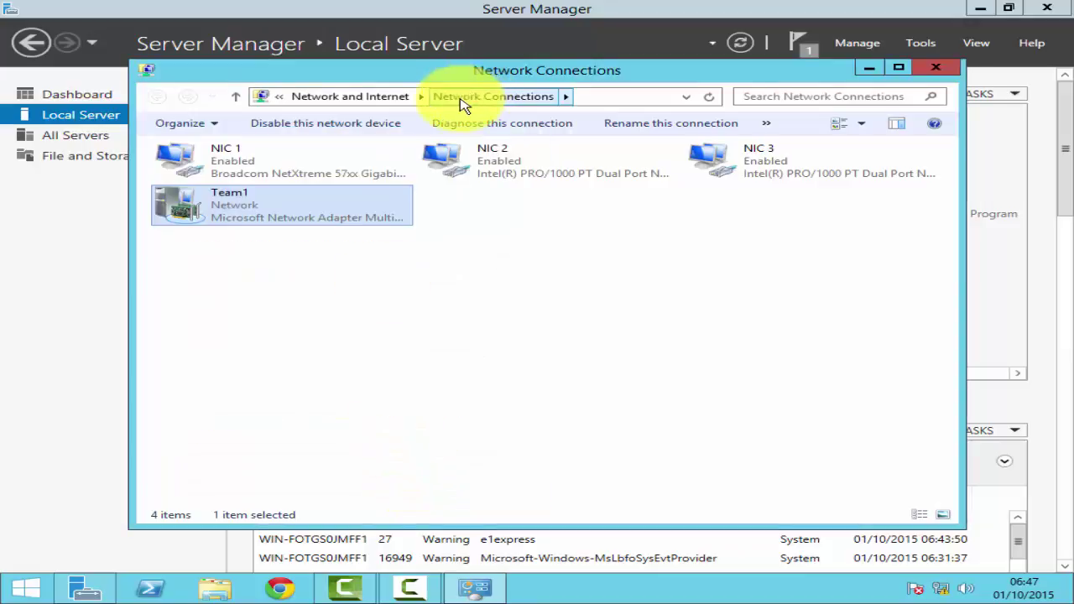
left_click(950, 68)
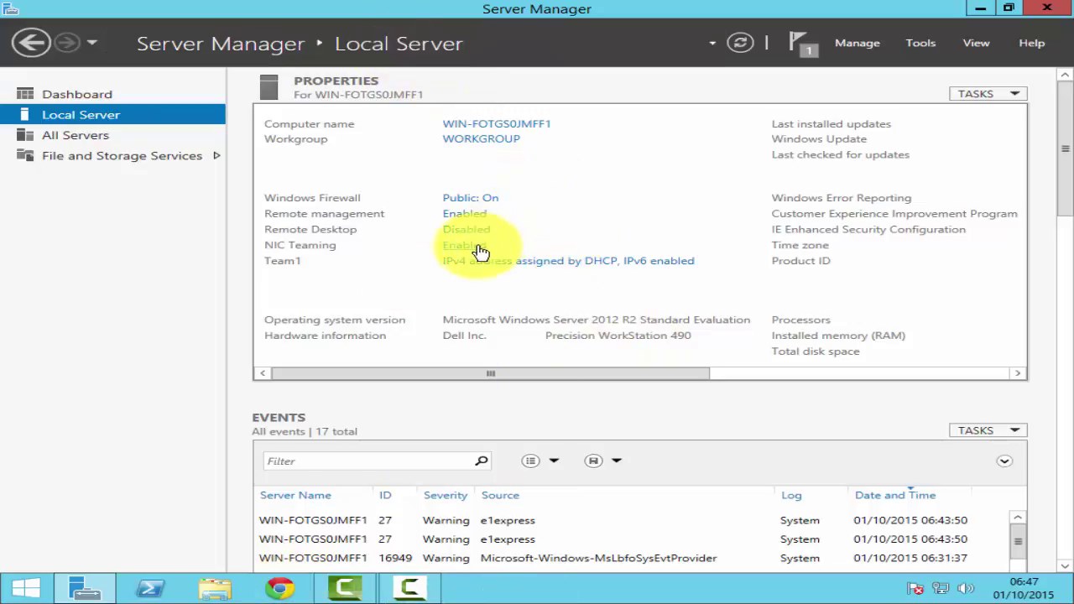
Step: Run ipconfig in Command Prompt to check the IP configuration of the Team1 adapter, and close the window
left_click(25, 590)
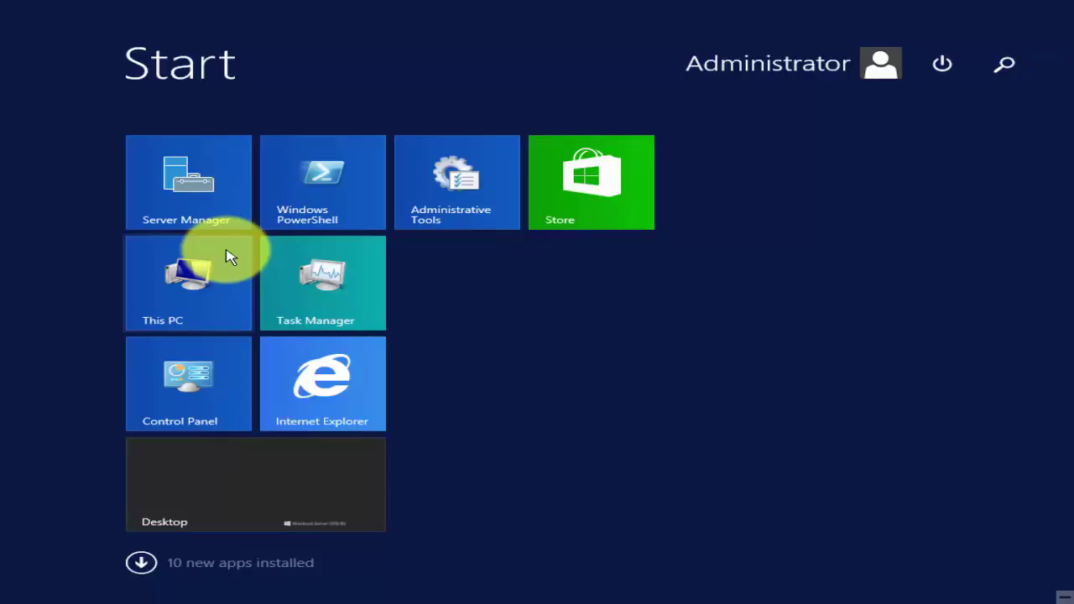
type("cmd")
key("Return")
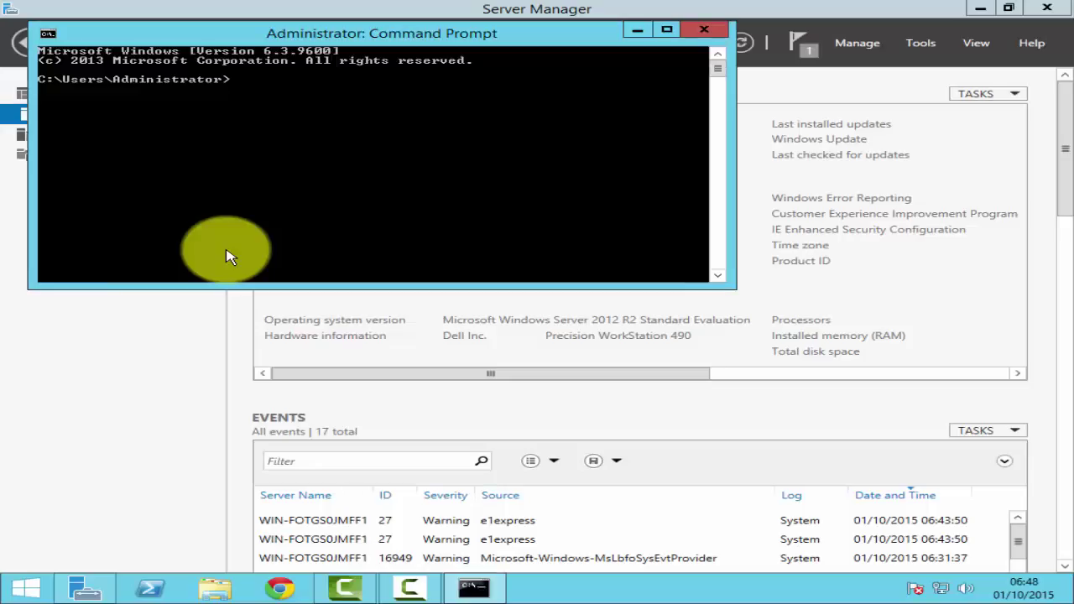
type("ipco")
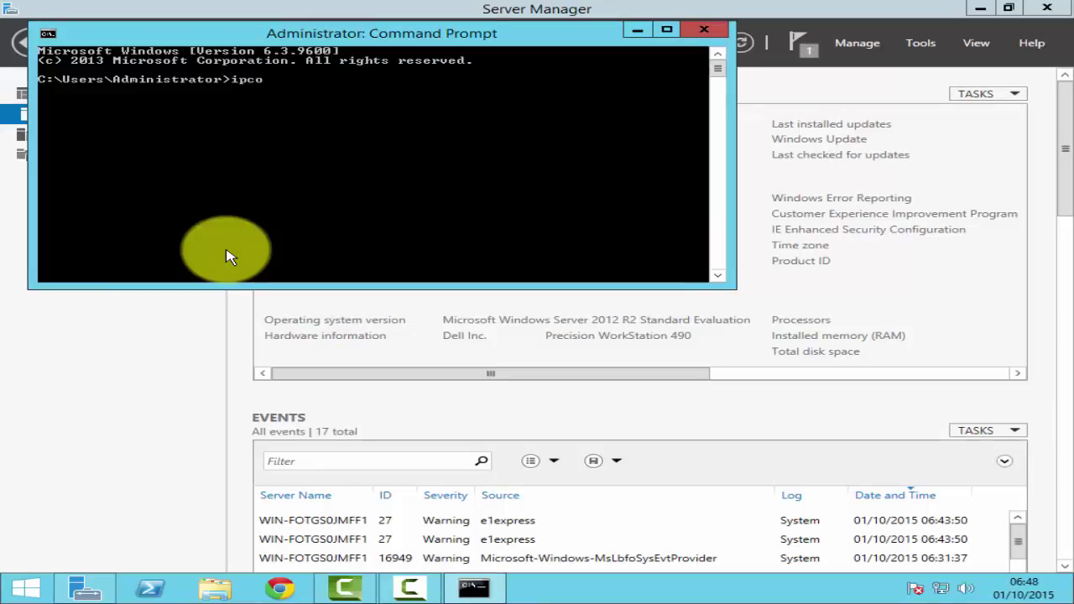
type("nfig")
key("Return")
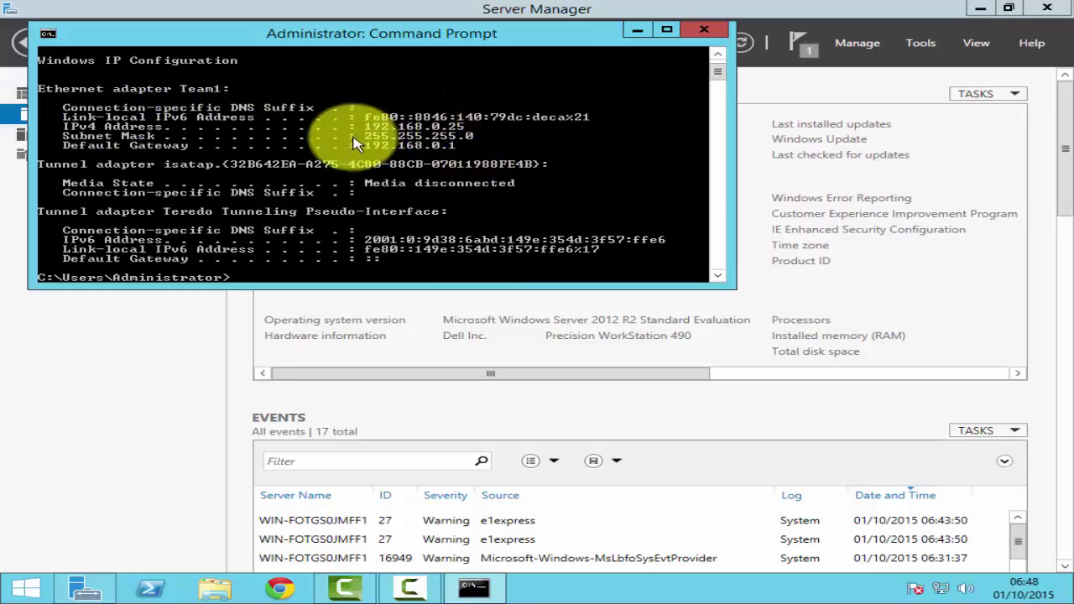
left_click(707, 37)
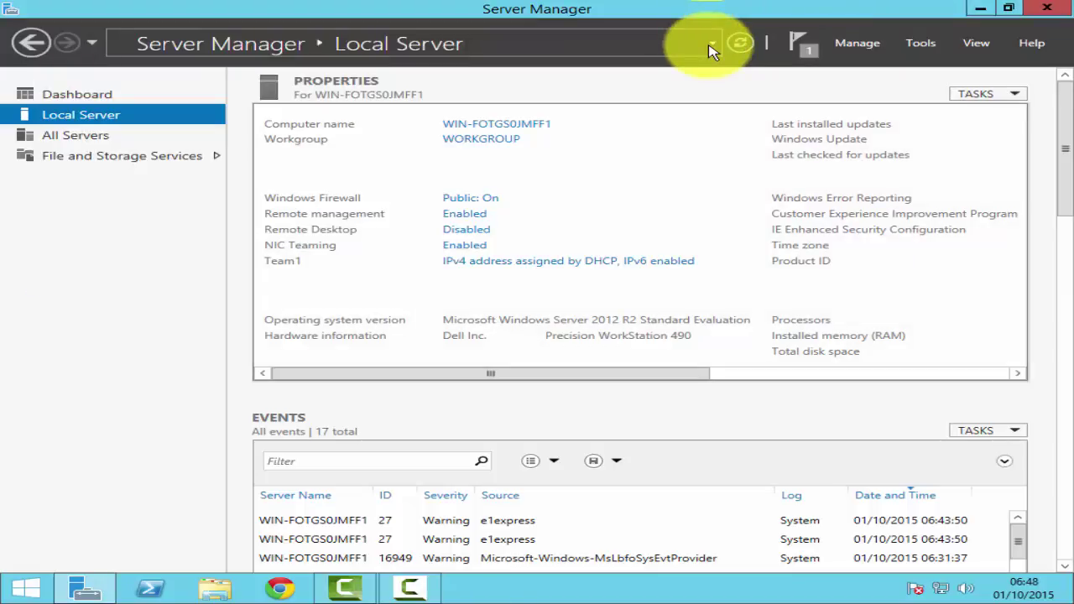